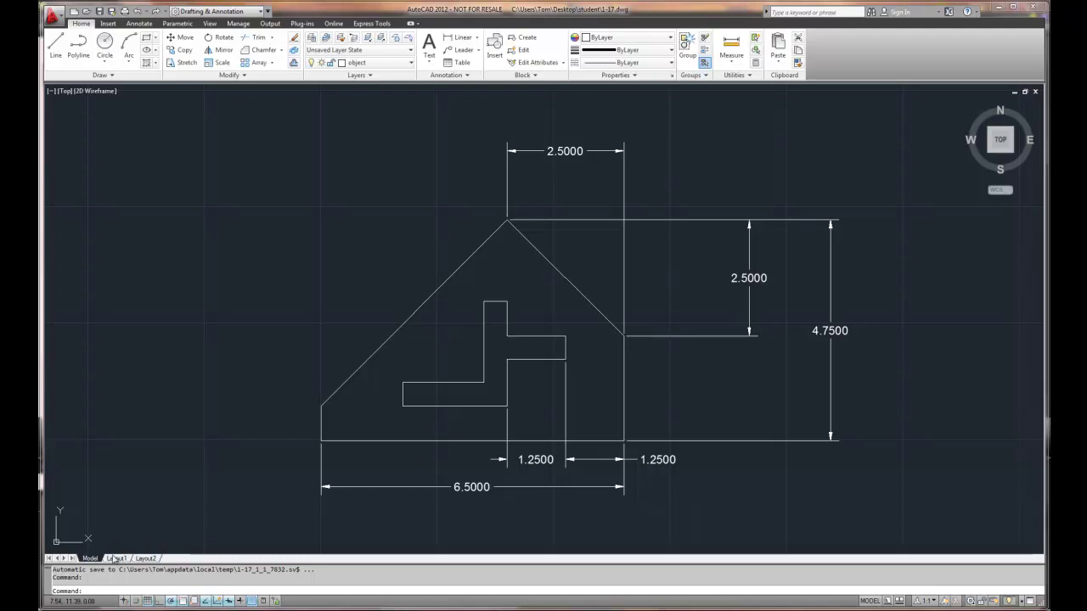
Switch from model space to the Layout1 paper-space tab
mouse_move(121, 561)
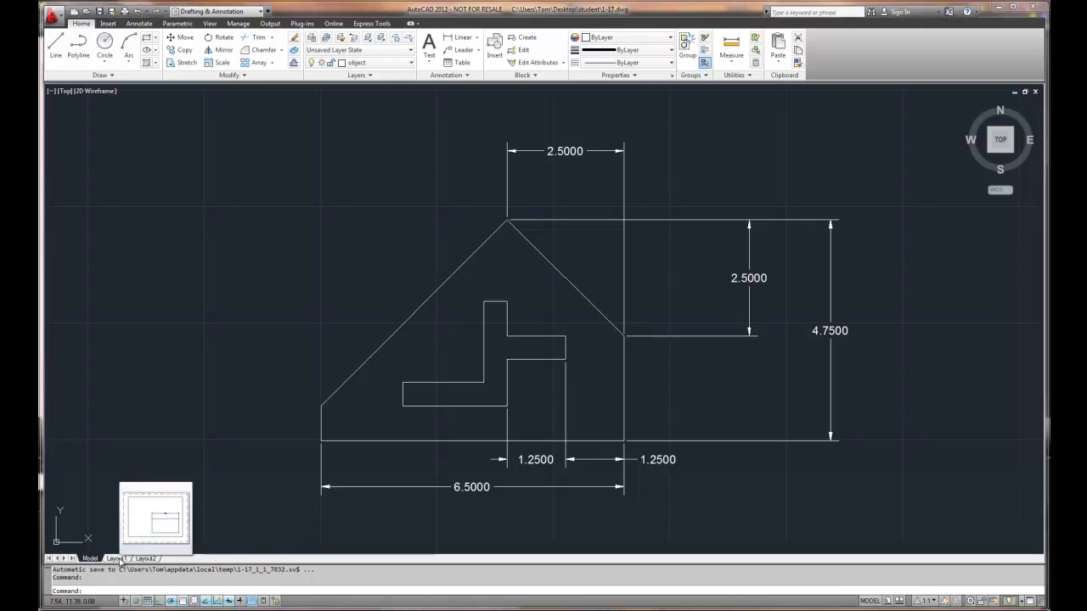
left_click(121, 561)
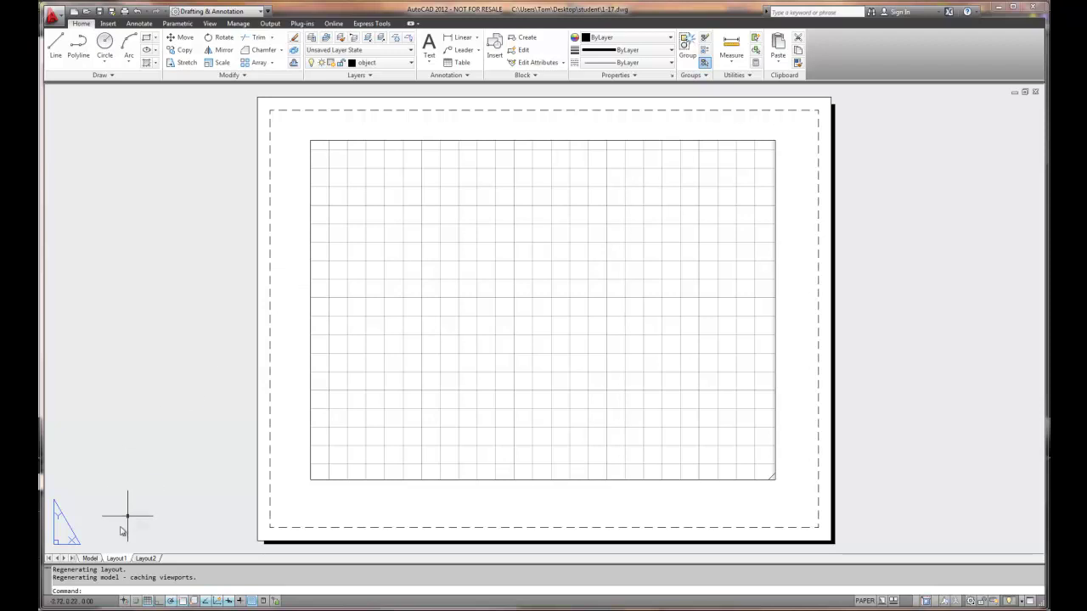
Open the Page Setup dialog for Layout1 from the Page Setup Manager
right_click(117, 559)
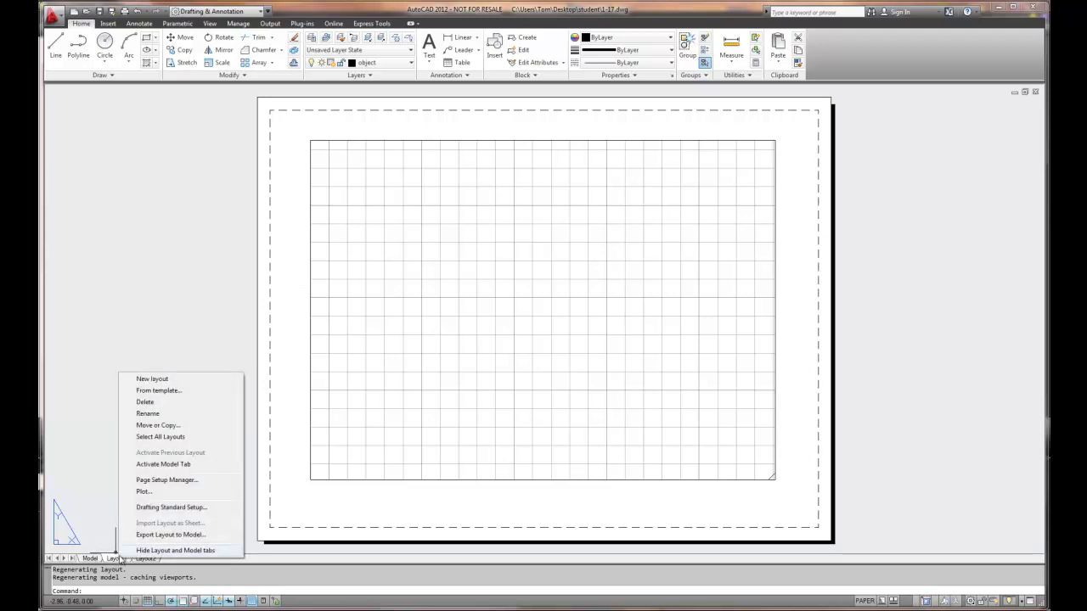
left_click(168, 480)
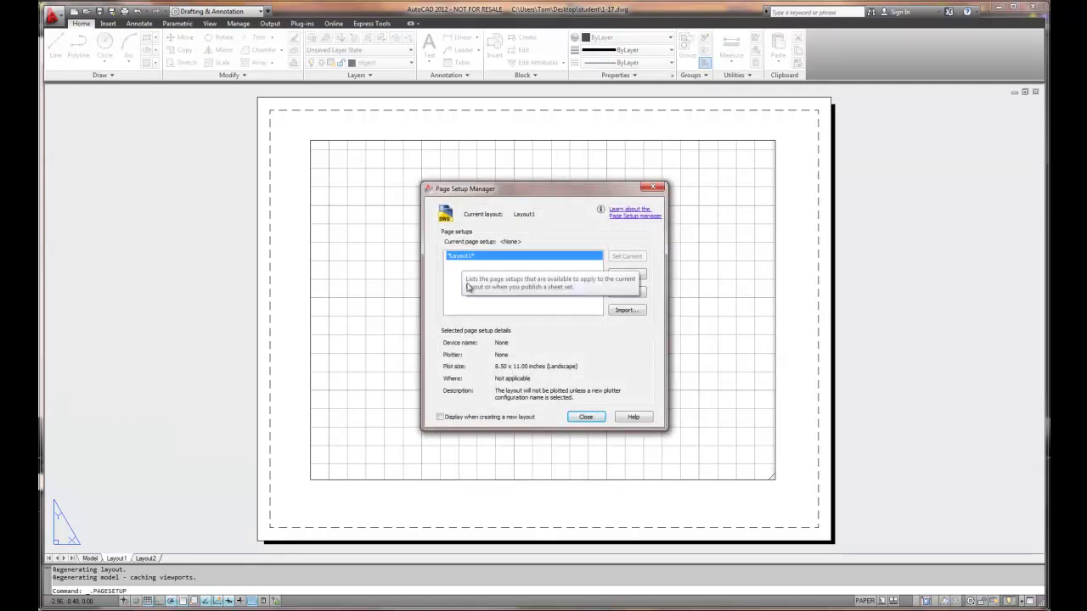
left_click(626, 293)
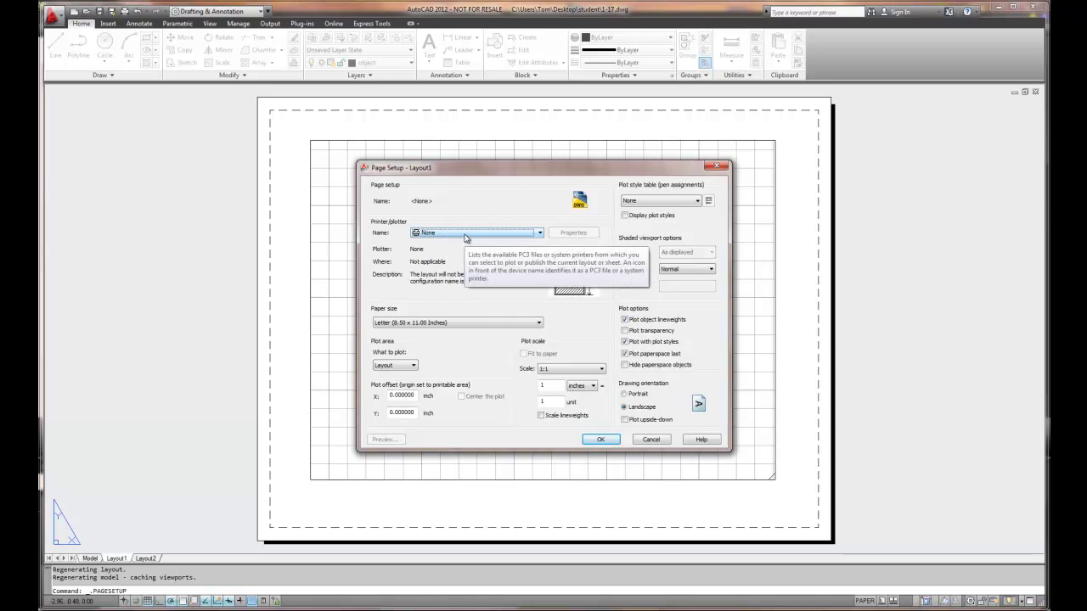
Set Layout1's paper size to ANSI A (11.00 x 8.50 Inches) and apply it
left_click(433, 323)
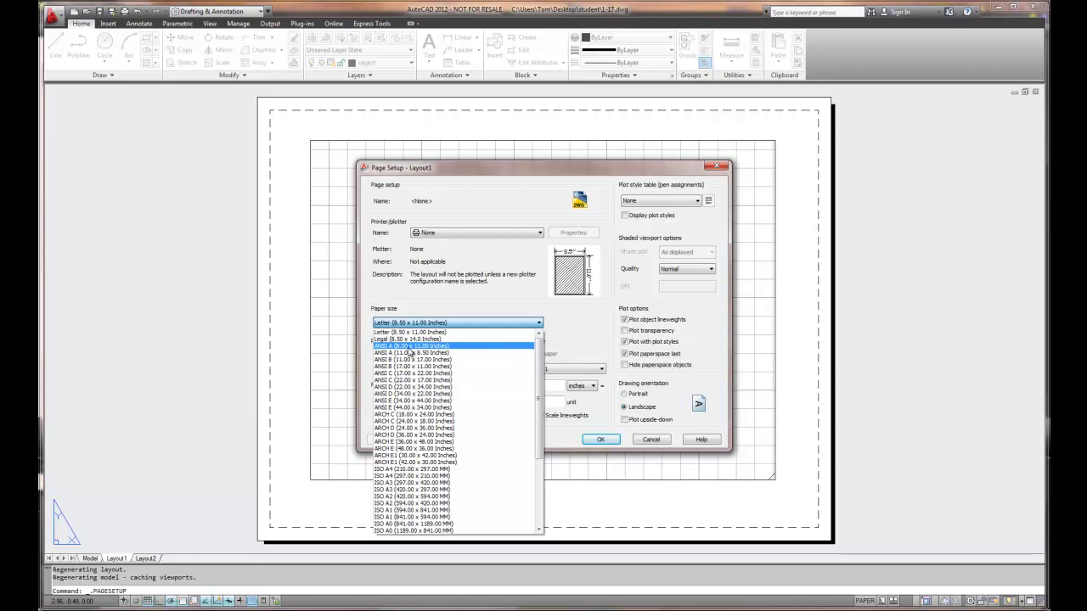
left_click(411, 353)
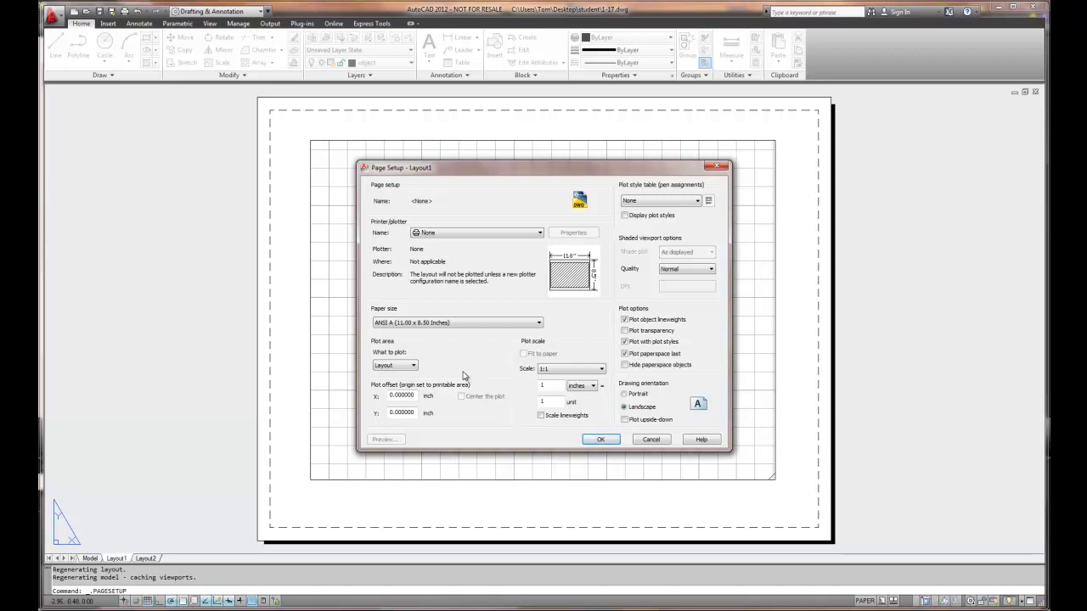
left_click(601, 440)
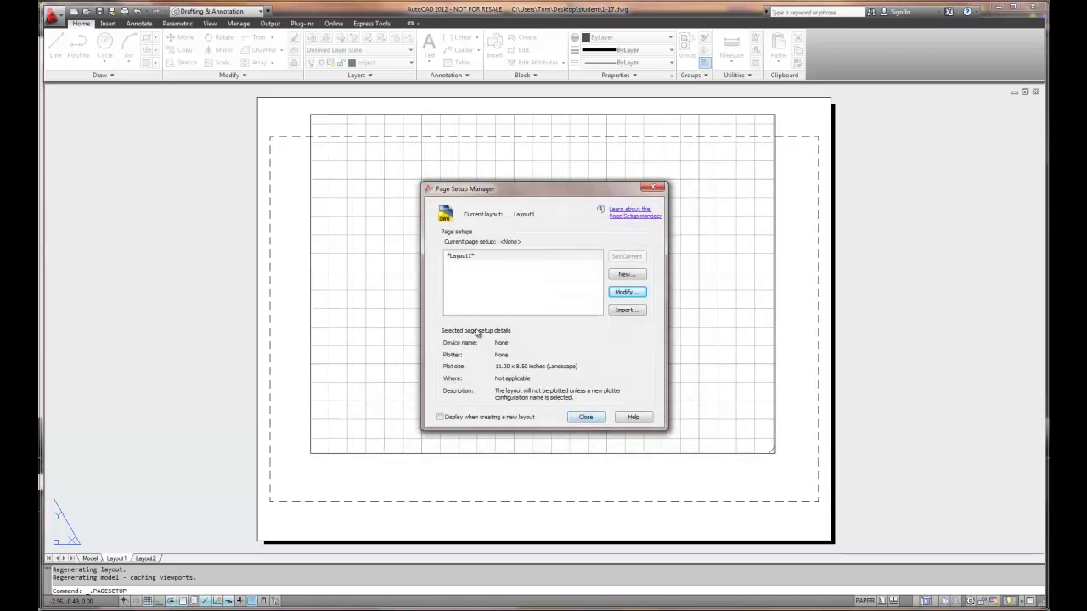
Close the Page Setup Manager to return to the resized Layout1 sheet
left_click(586, 417)
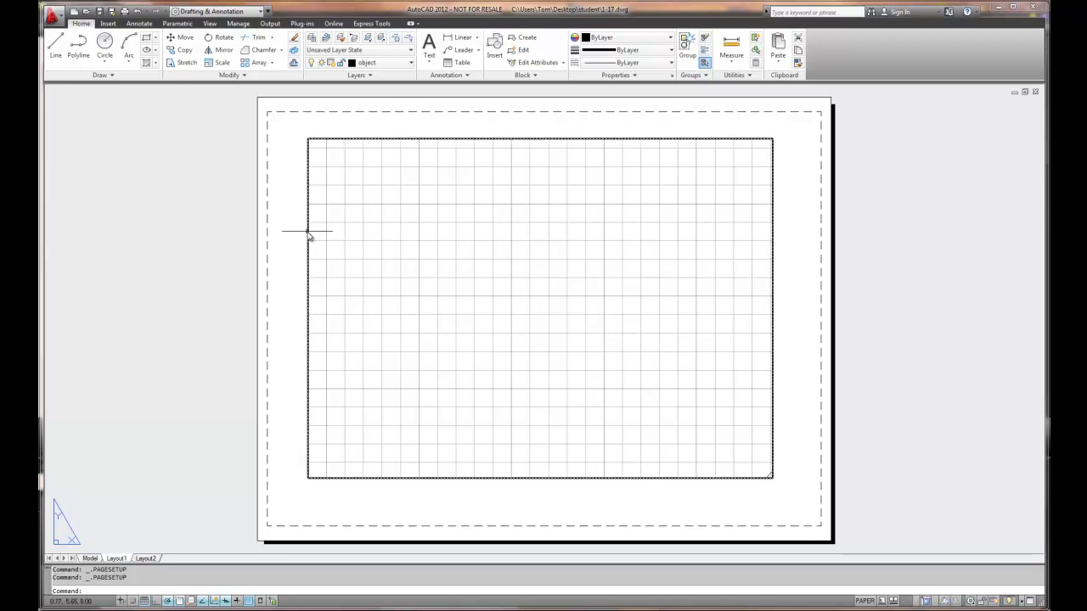
mouse_move(309, 235)
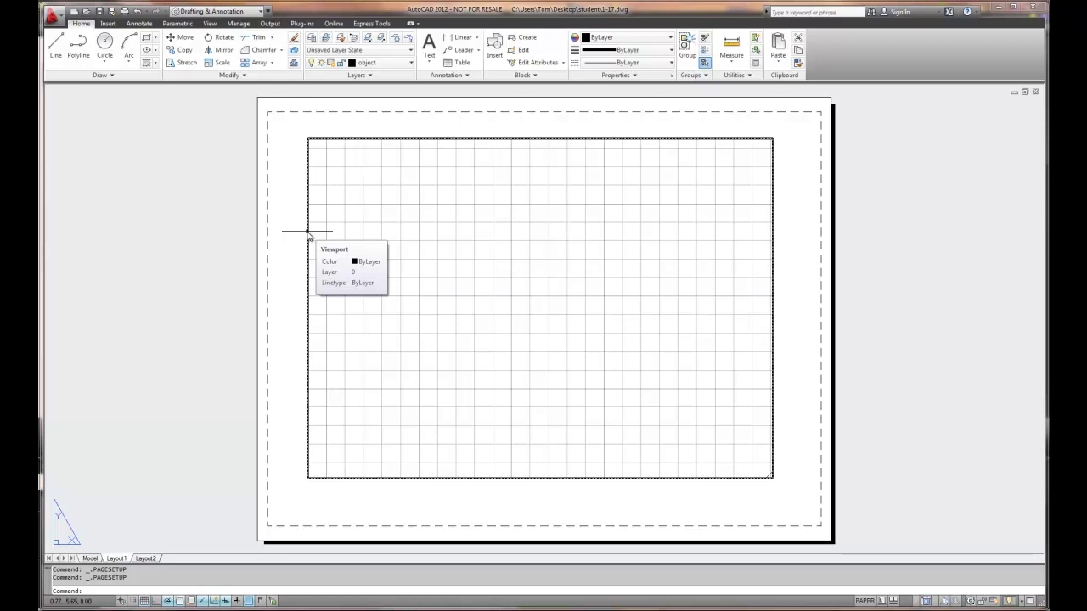
left_click(90, 559)
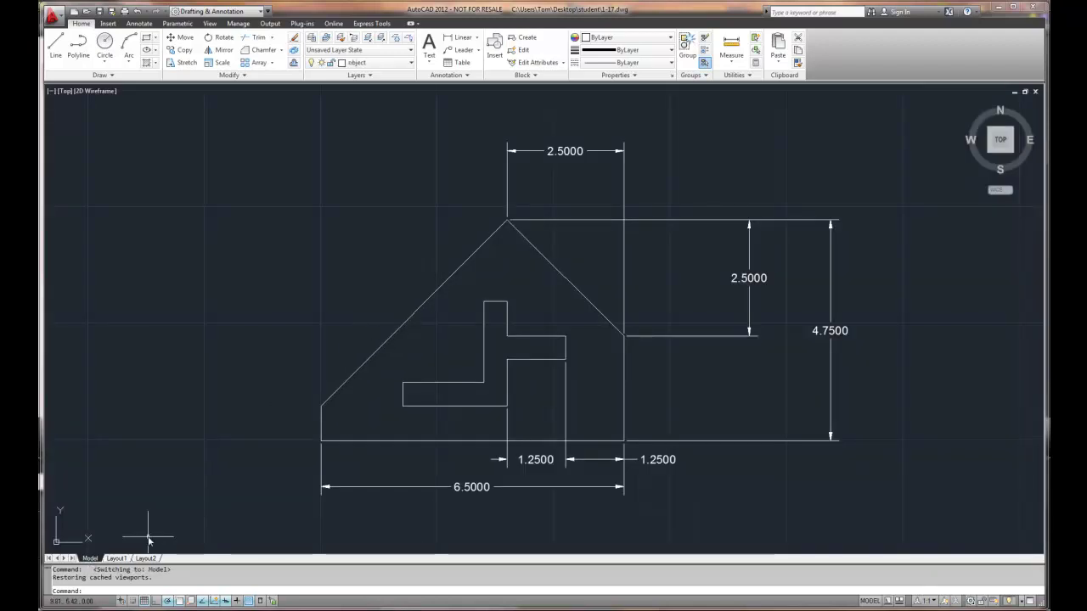
left_click(117, 559)
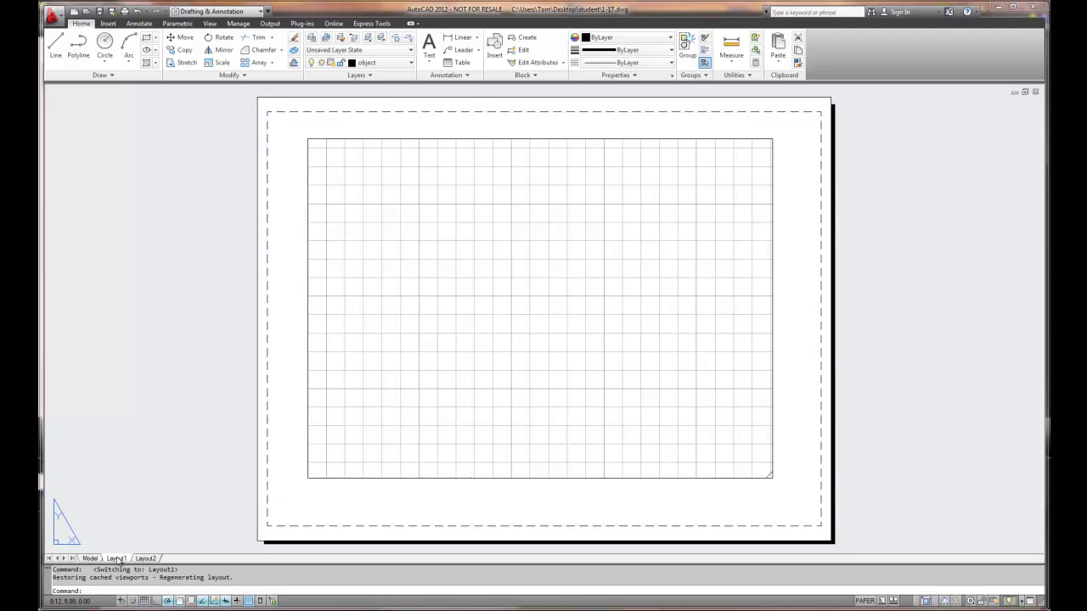
Stretch the viewport's top-left and bottom-right corners out to the sheet's printable margins
left_click(308, 242)
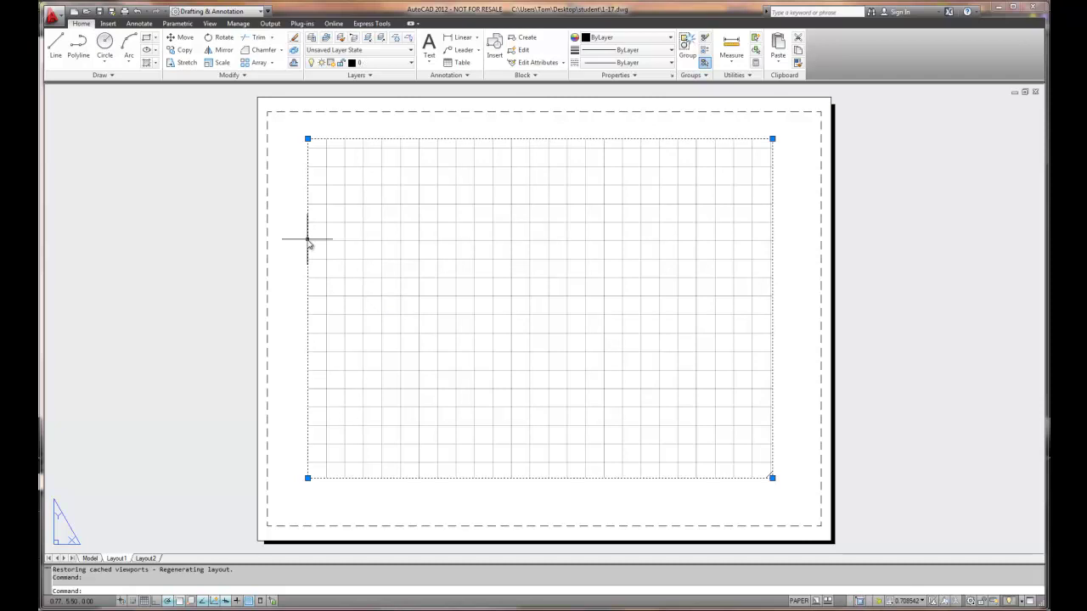
left_click(308, 139)
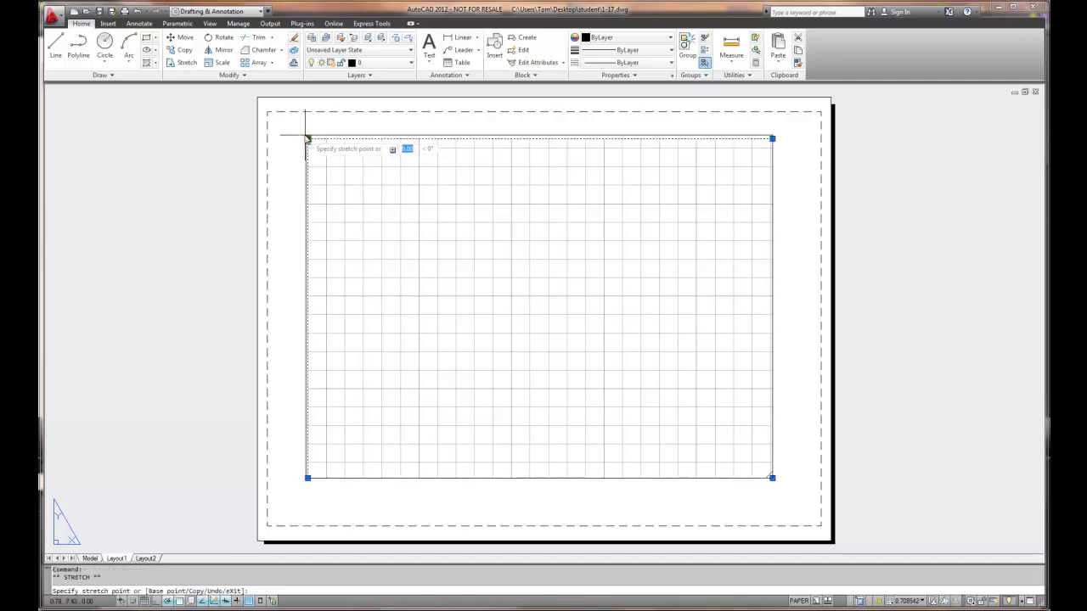
left_click(264, 110)
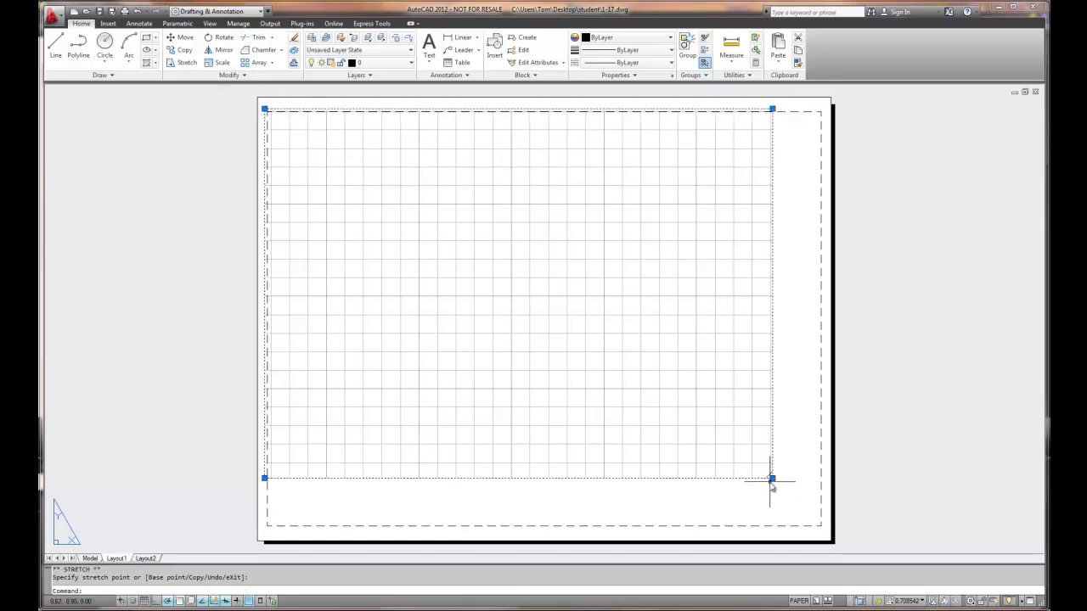
left_click(772, 478)
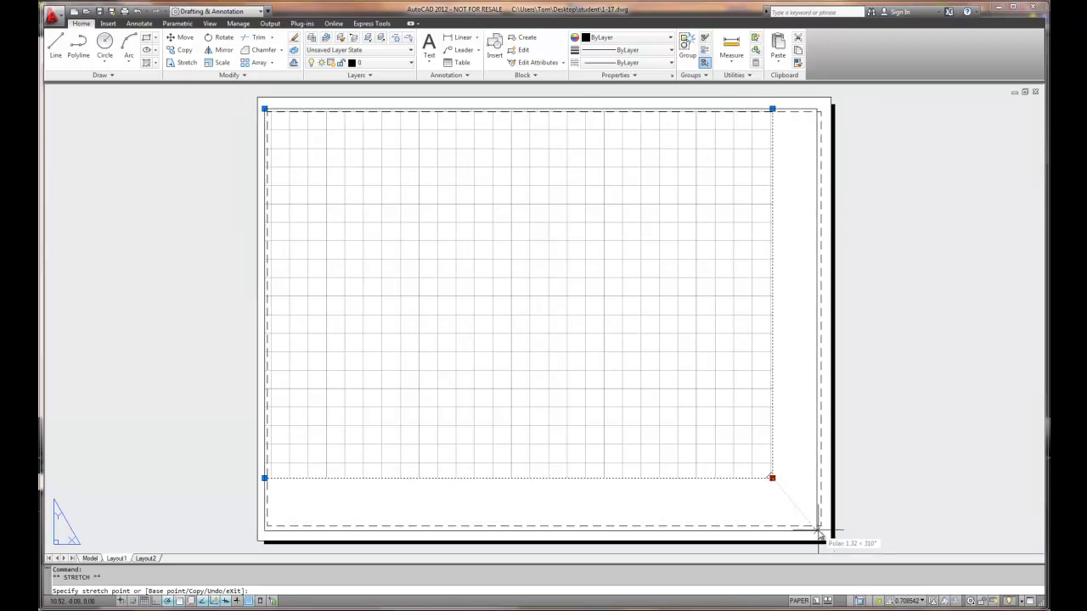
left_click(823, 528)
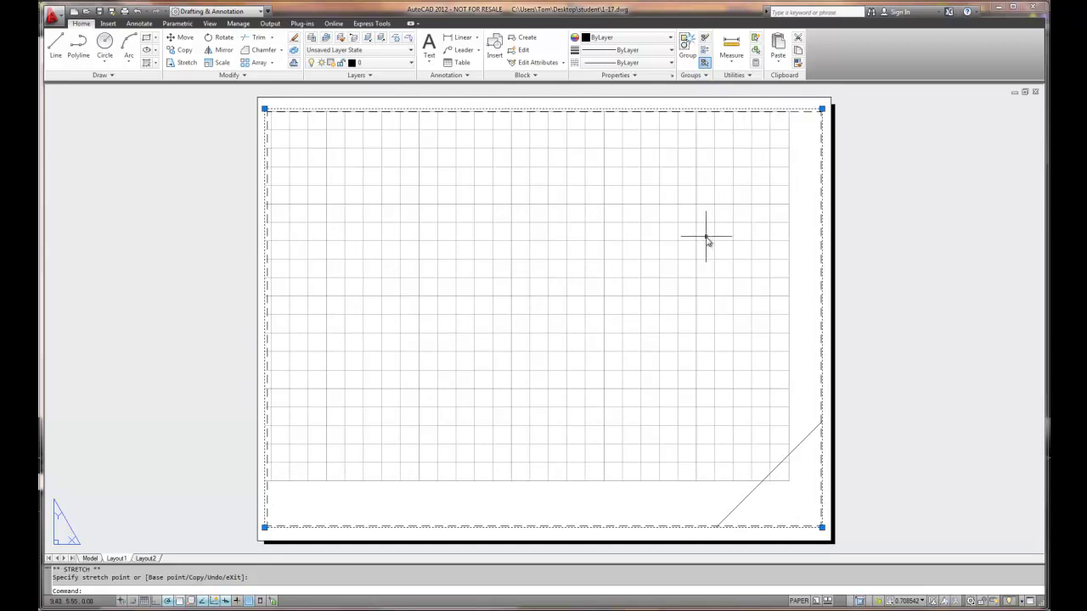
key("Escape")
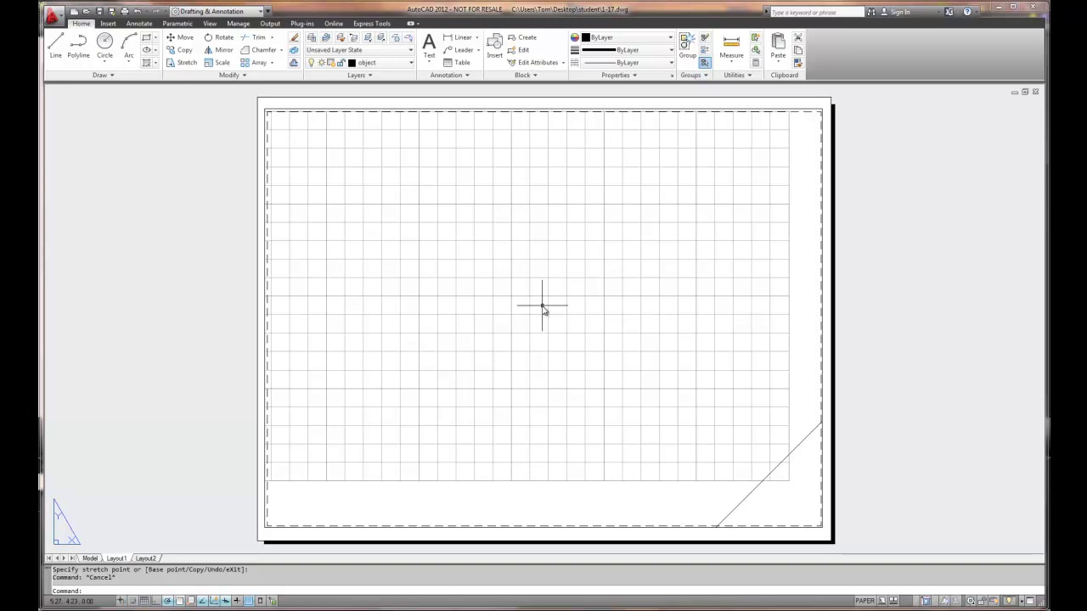
Make the layout viewport active for model-space work, panning its view
double_click(542, 305)
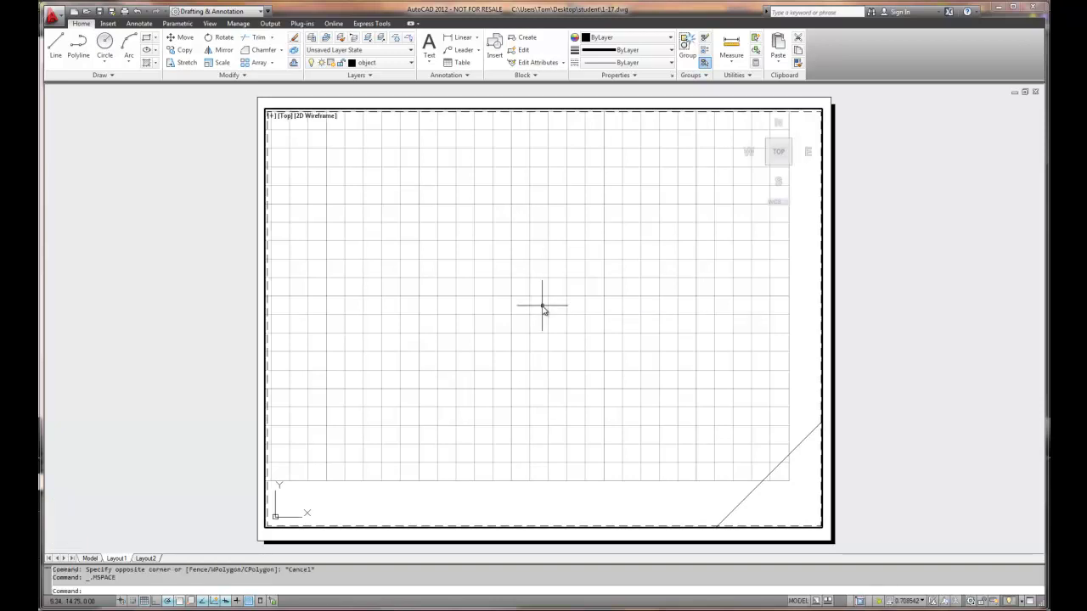
double_click(146, 248)
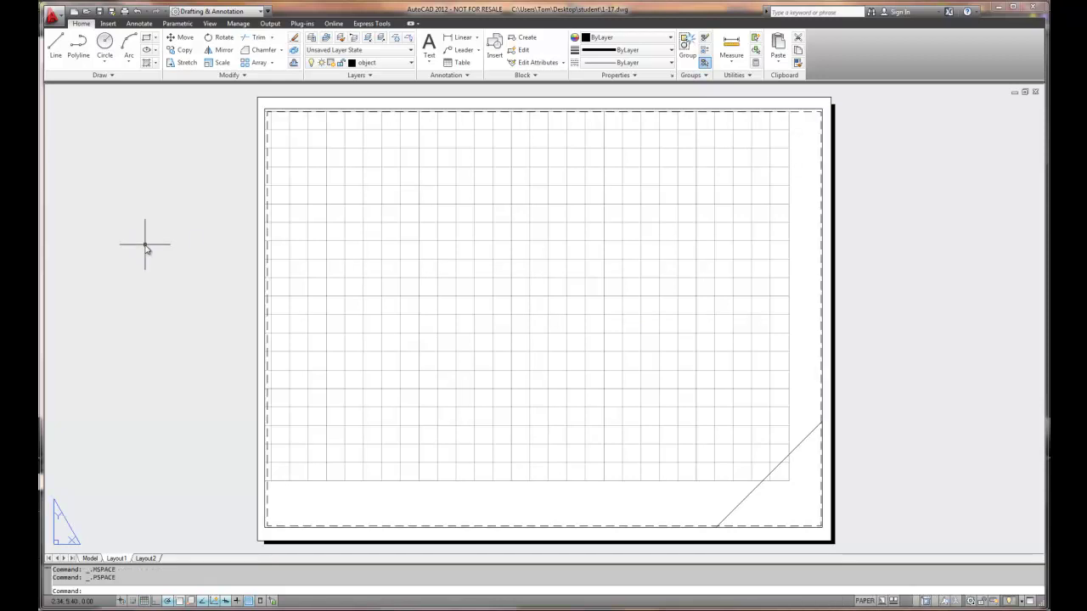
double_click(494, 240)
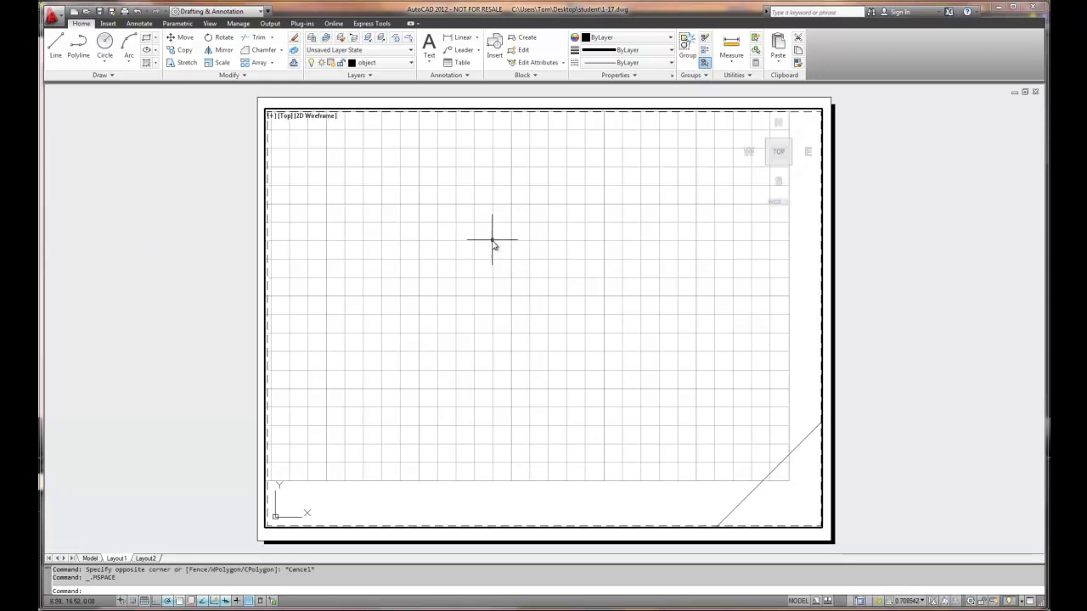
mouse_move(526, 260)
middle_mouse_down()
mouse_move(542, 276)
mouse_move(551, 255)
mouse_move(546, 269)
middle_mouse_up()
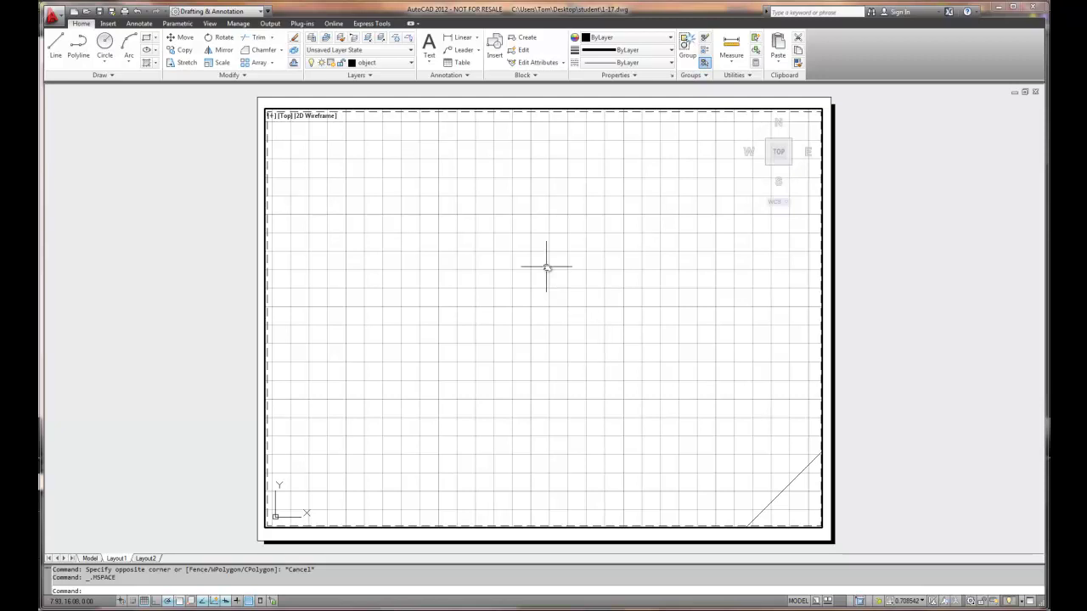
double_click(197, 281)
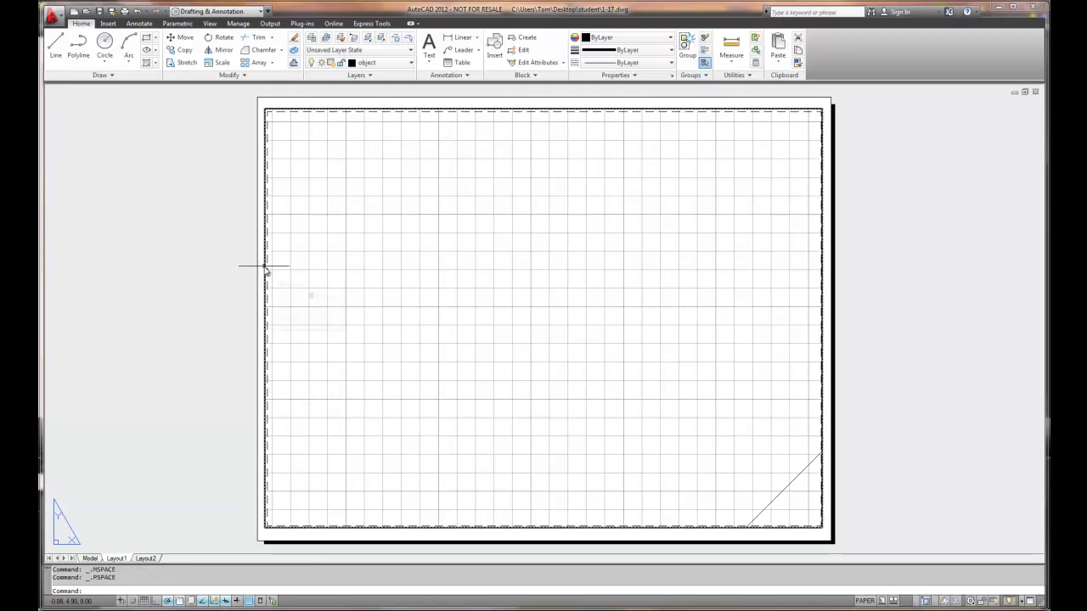
double_click(530, 300)
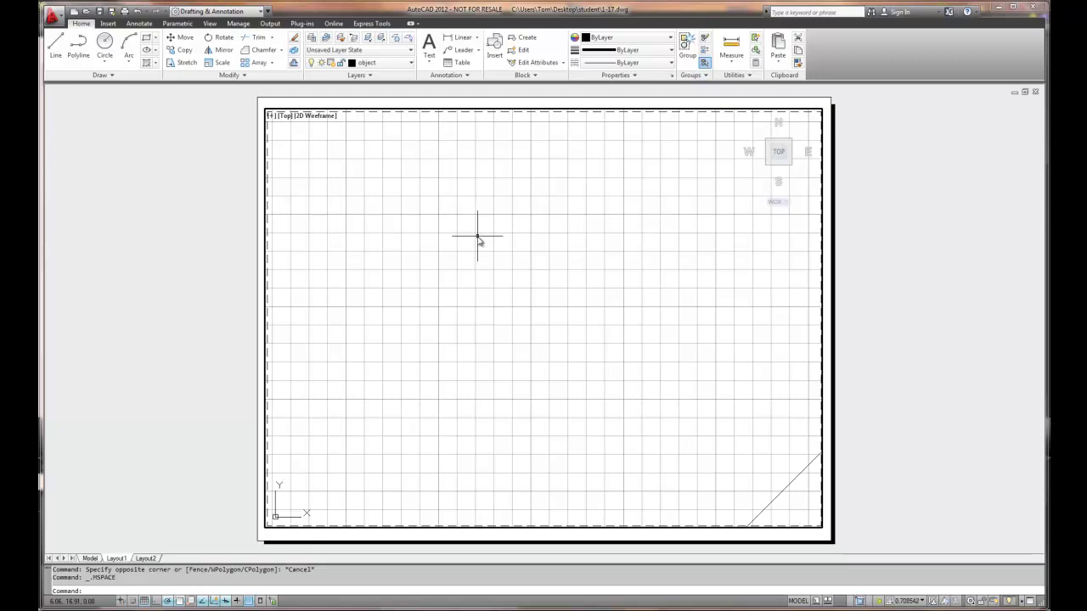
Zoom to extents, zoom out slightly and pan the dimensioned part to the viewport's centre
middle_click(478, 238)
middle_click(477, 238)
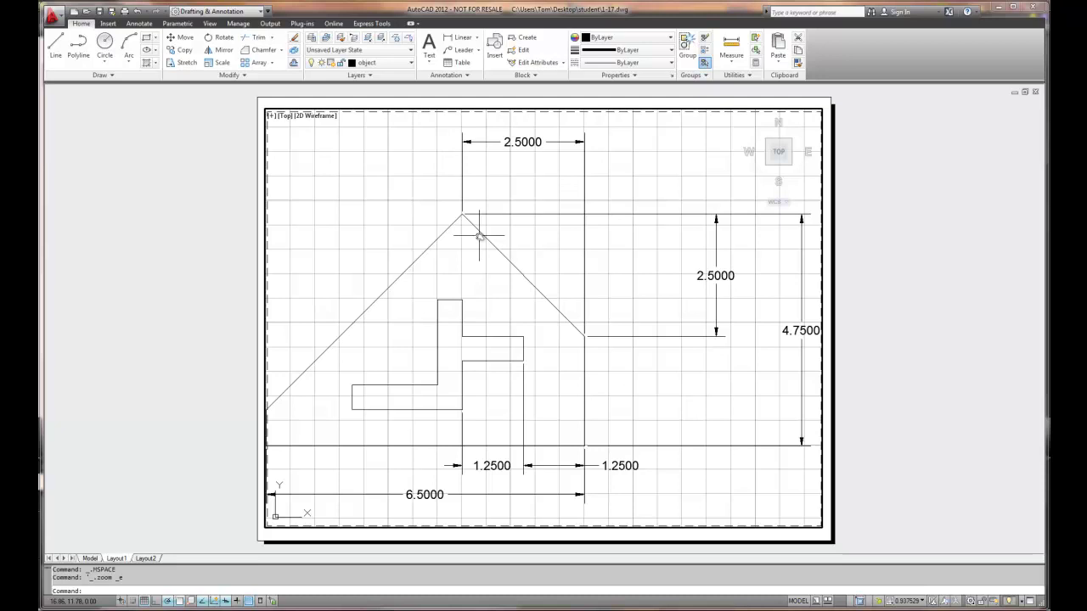
scroll(479, 235, "down", 2)
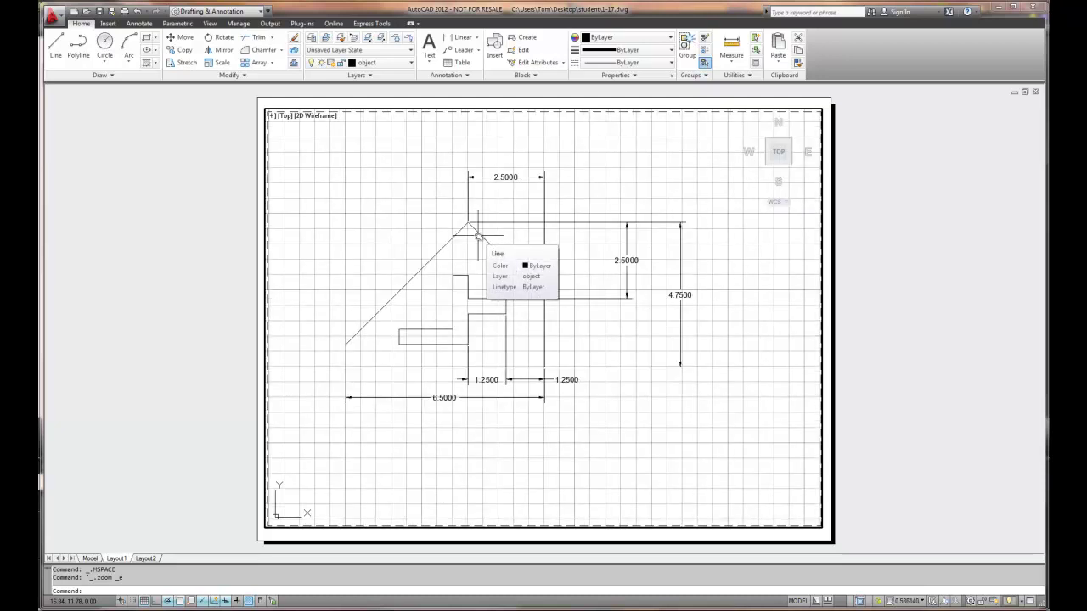
mouse_move(478, 235)
middle_mouse_down()
mouse_move(554, 261)
mouse_move(532, 261)
middle_mouse_up()
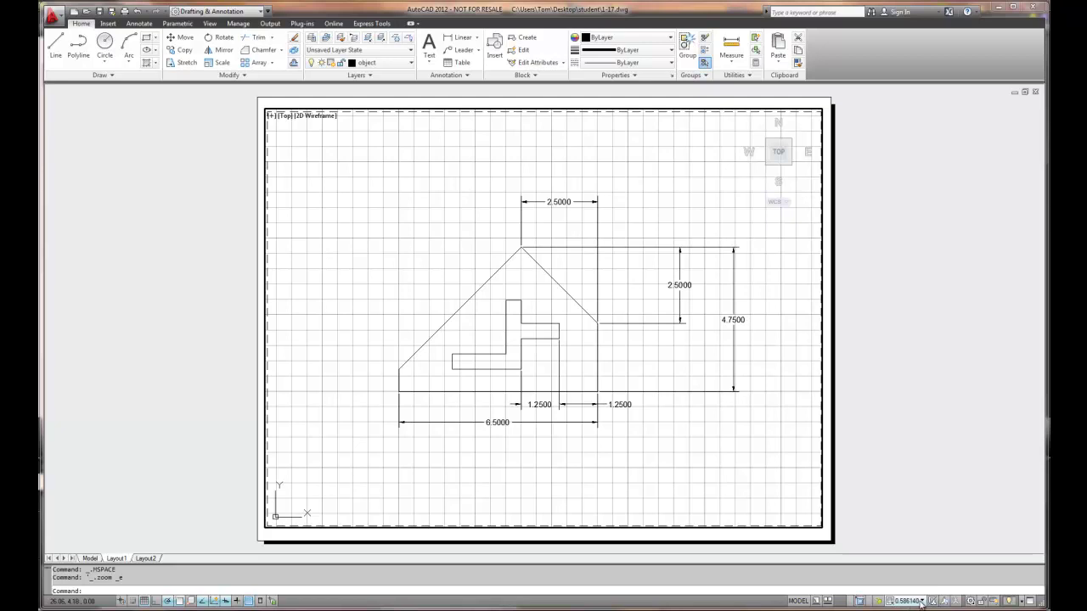
Set the viewport scale to 1:2 from the annotation scale list, after first choosing 1:1
left_click(923, 605)
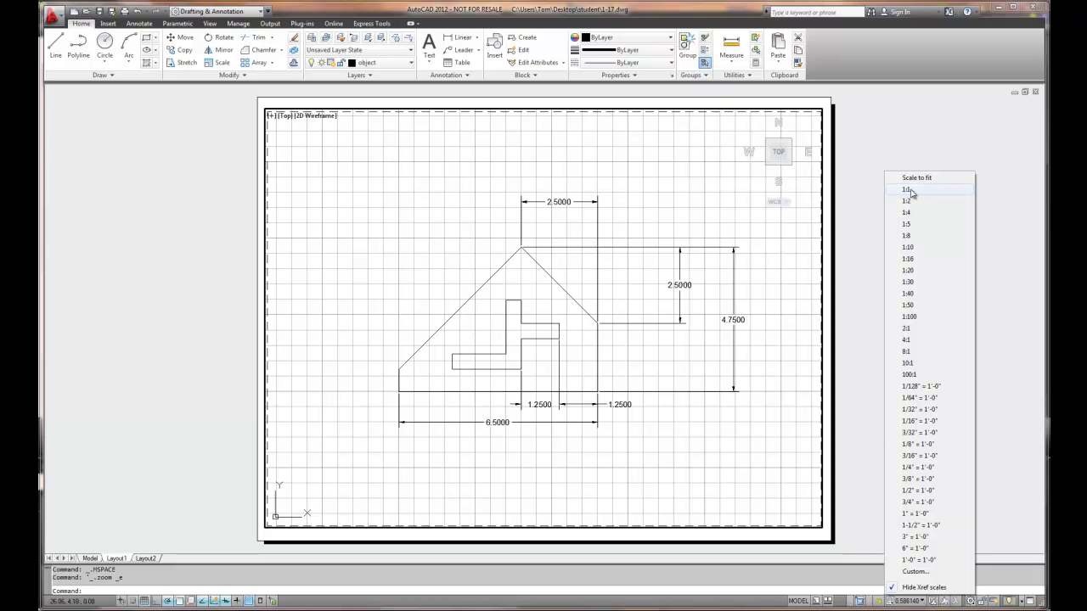
left_click(911, 191)
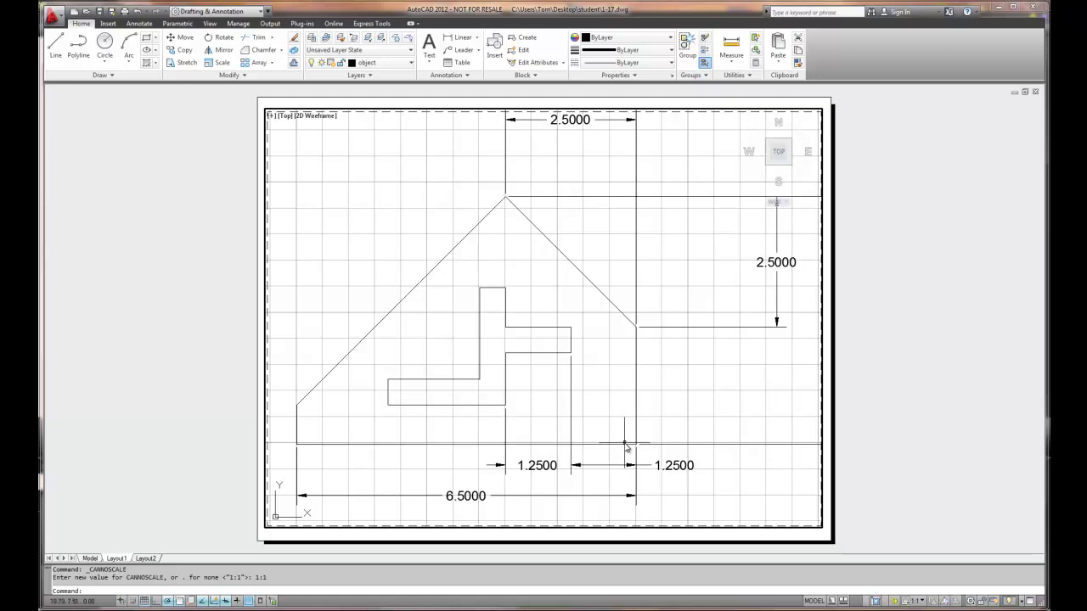
left_click(925, 602)
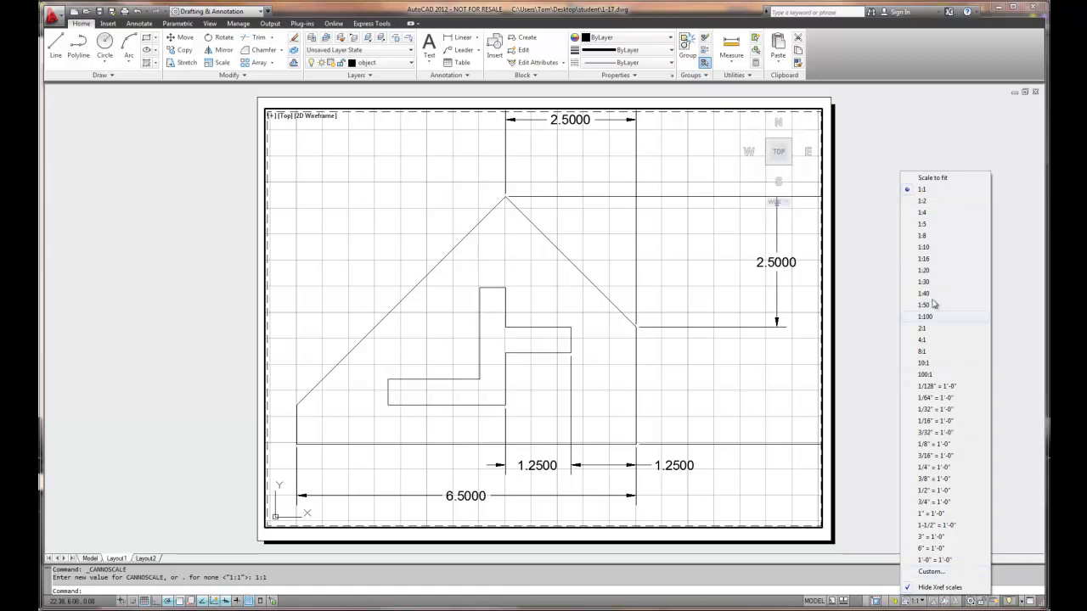
left_click(923, 203)
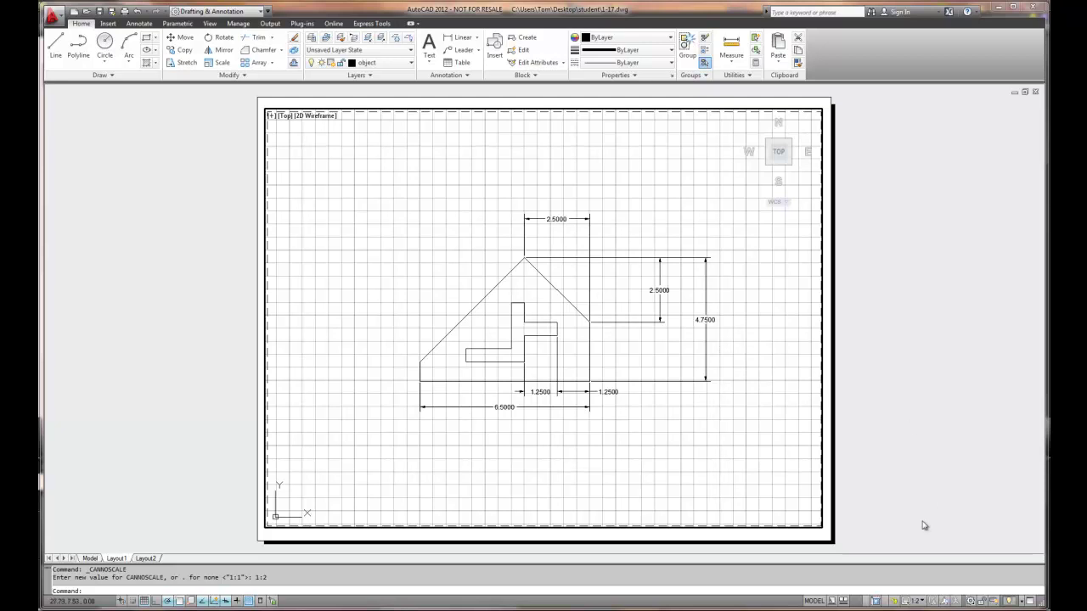
Leave the viewport and return to paper space on the Layout1 sheet
double_click(928, 406)
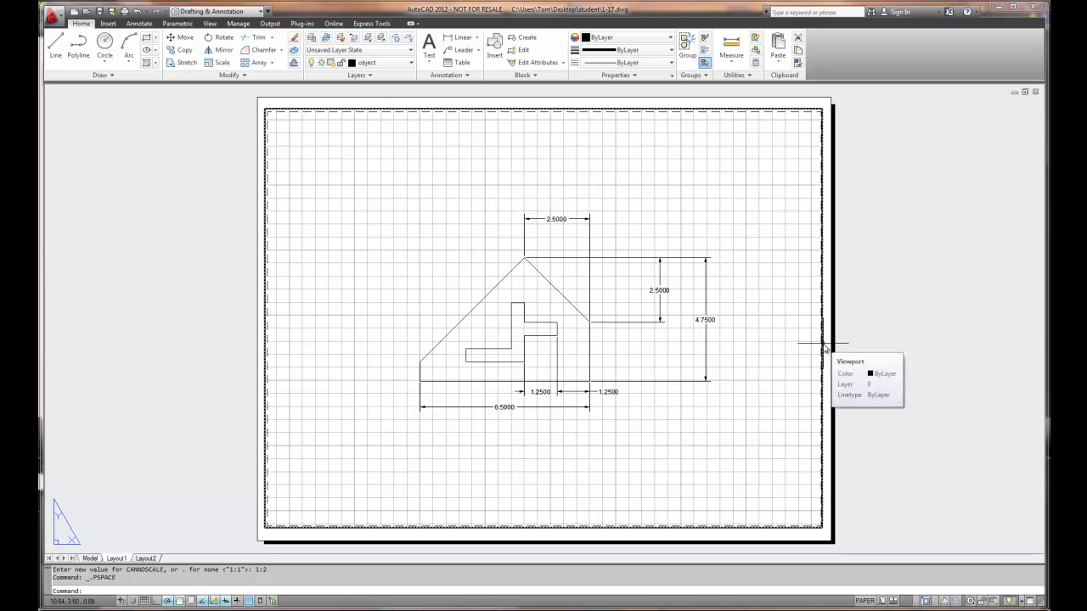
double_click(783, 341)
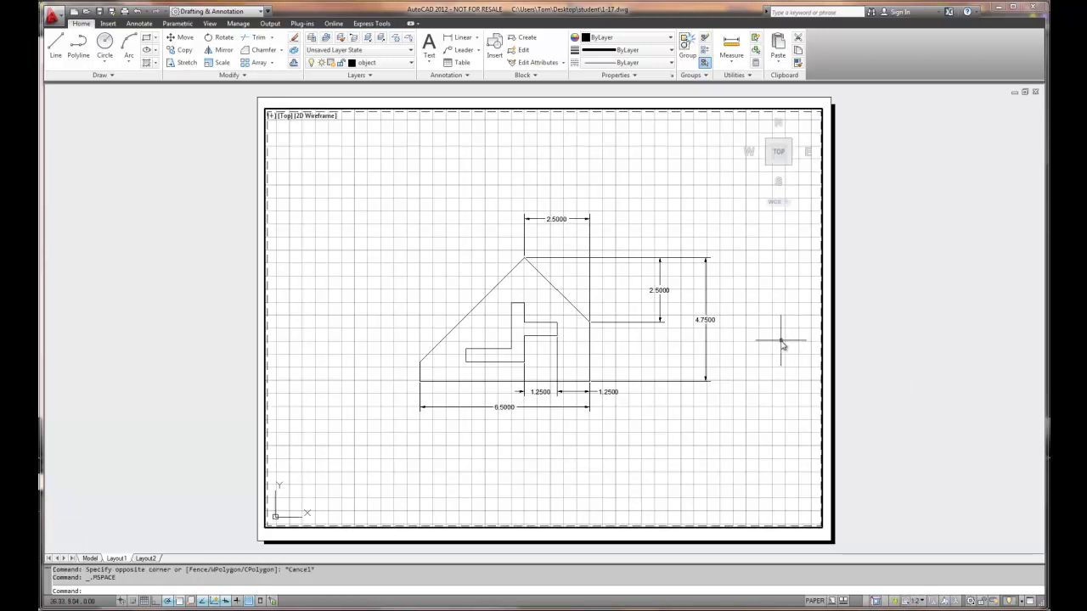
double_click(910, 335)
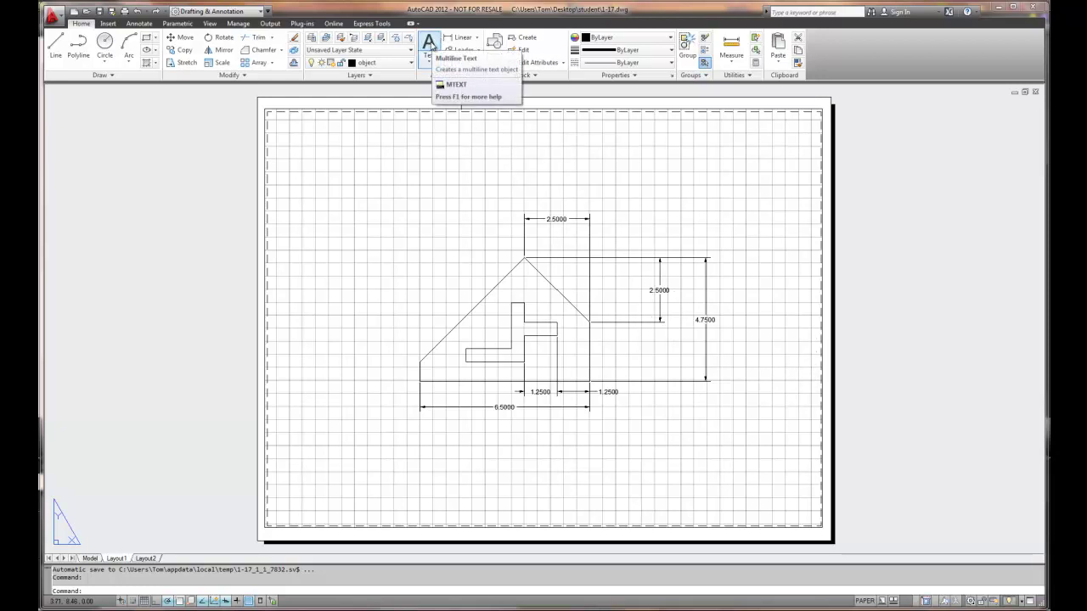
Create lower-right multiline text with four lines: author's name, Date, Drawing name, Scale
left_click(430, 46)
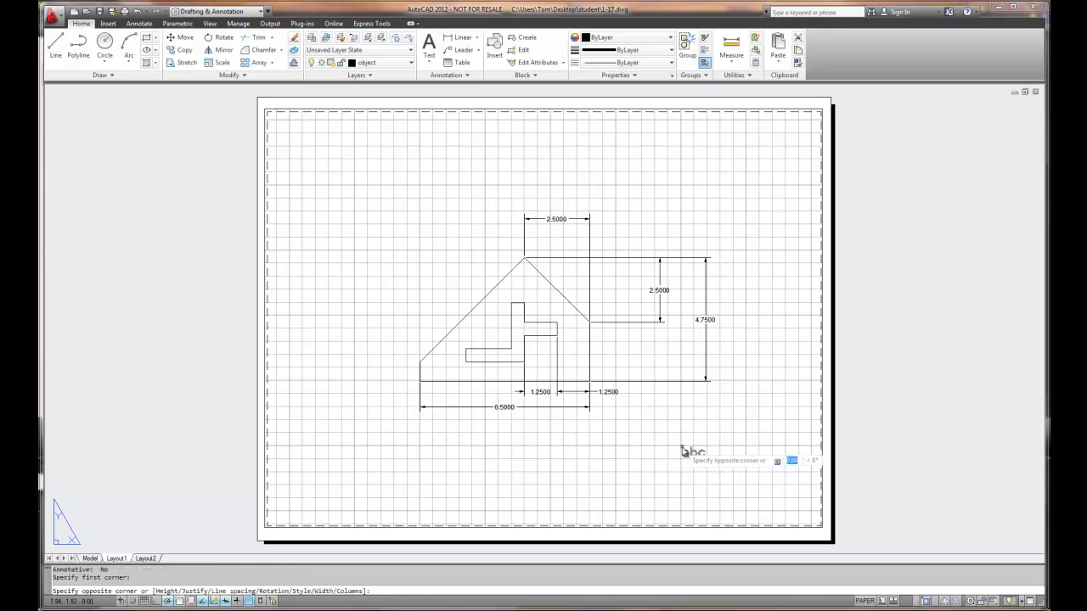
left_click(804, 471)
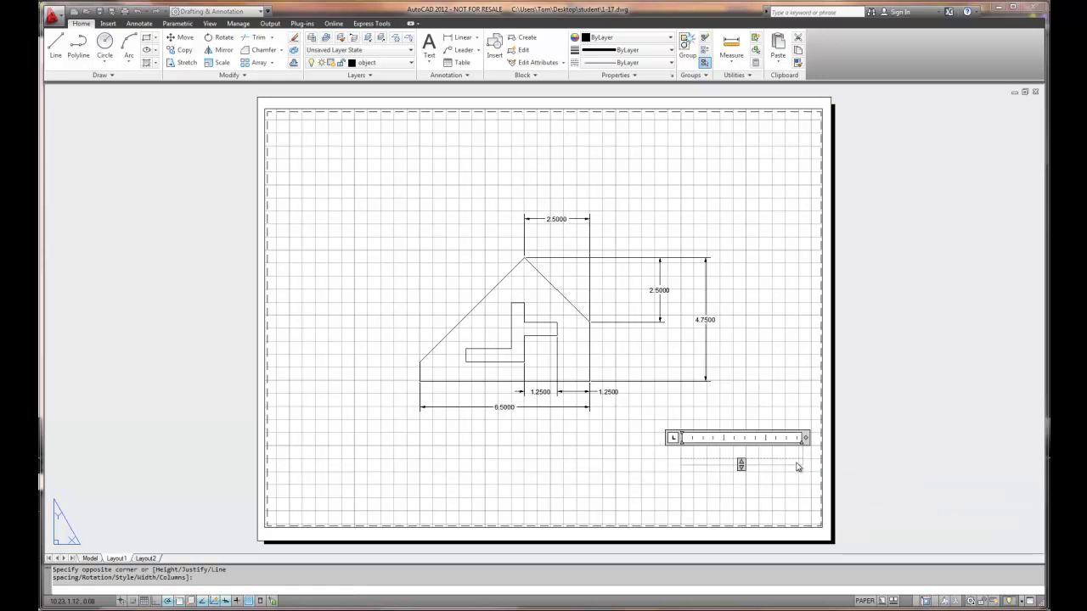
type("Tom")
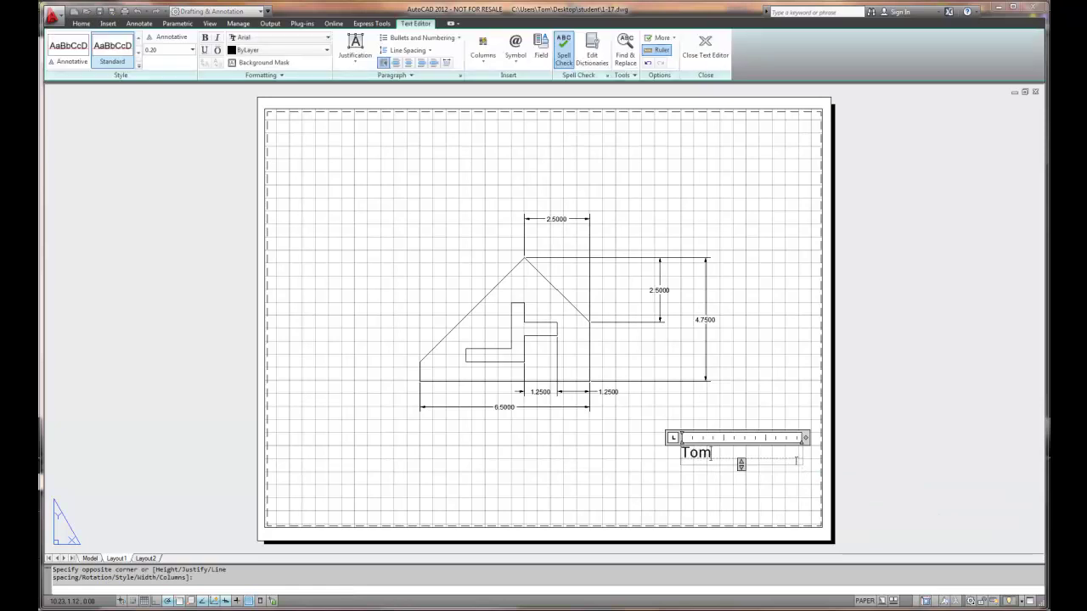
key("Return")
type("Date")
key("Return")
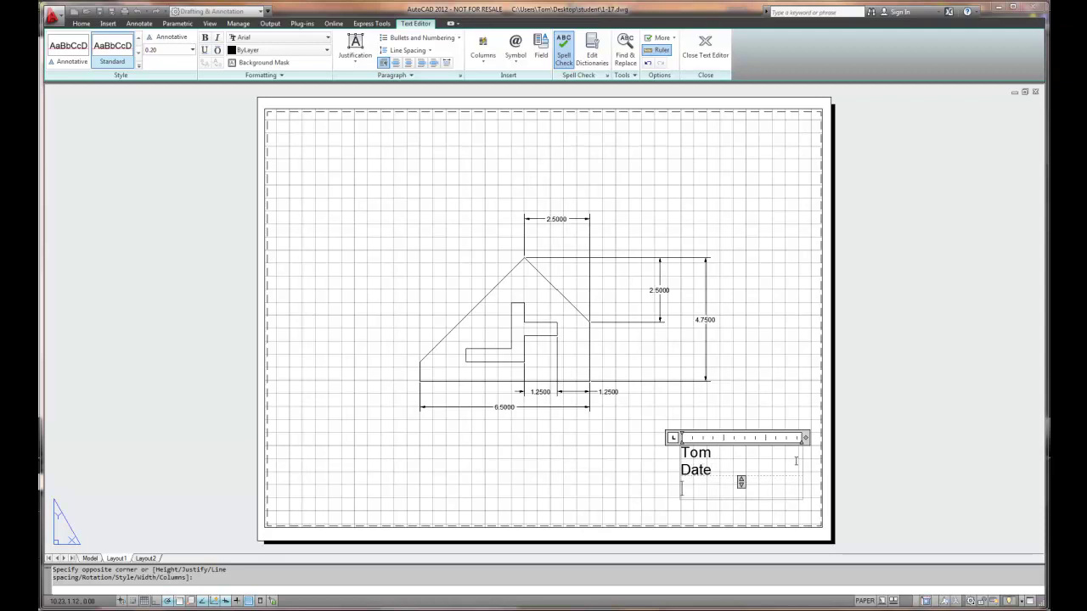
type("Drawing name")
key("Return")
type("Scale")
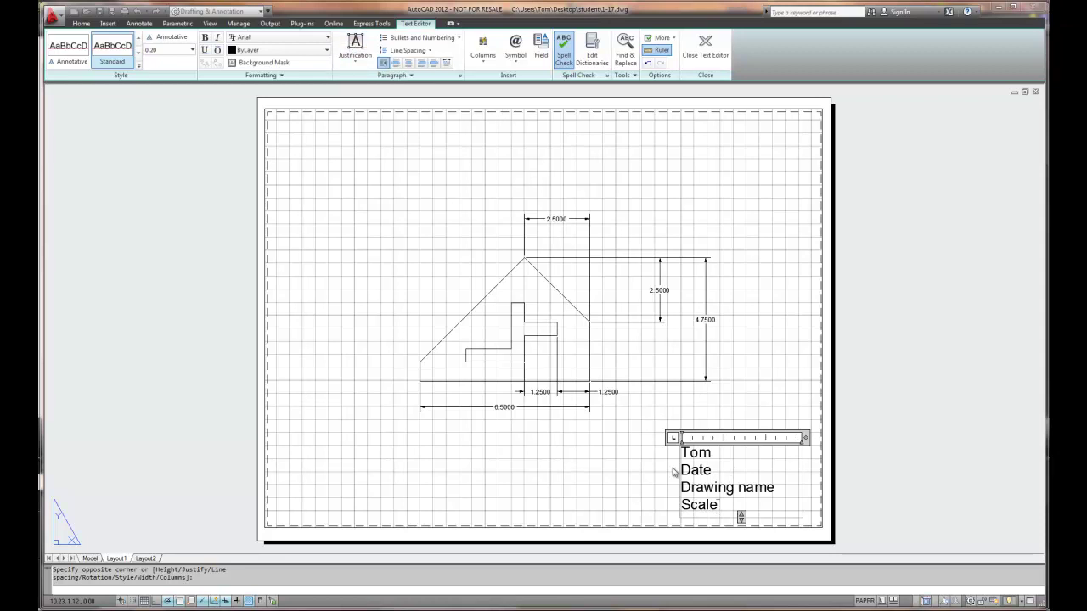
left_click(807, 459)
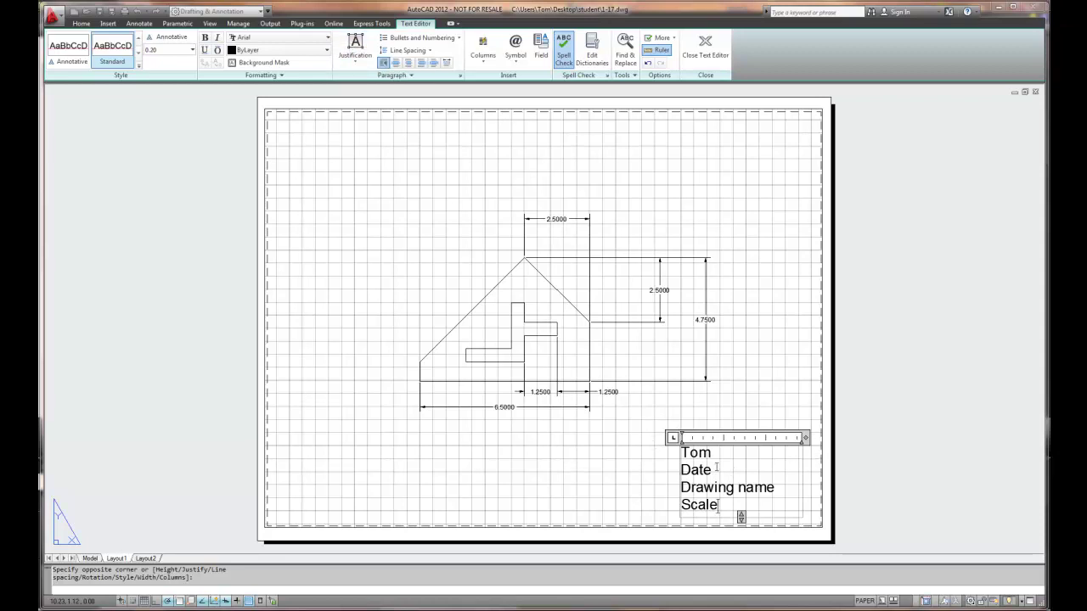
Finish the title text block and bring up the application menu's Print options
left_click(705, 51)
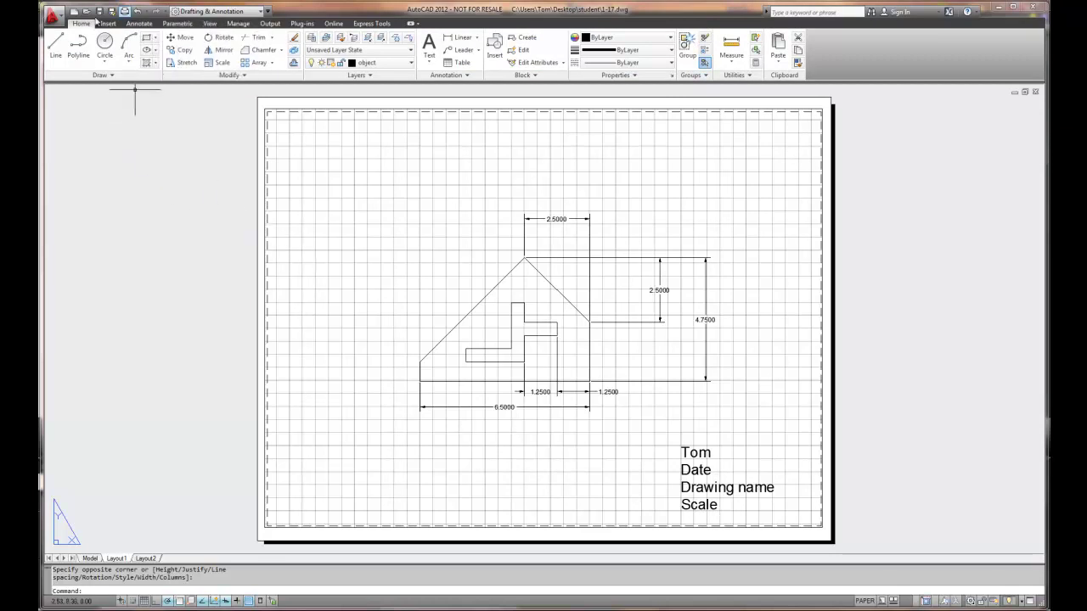
left_click(56, 16)
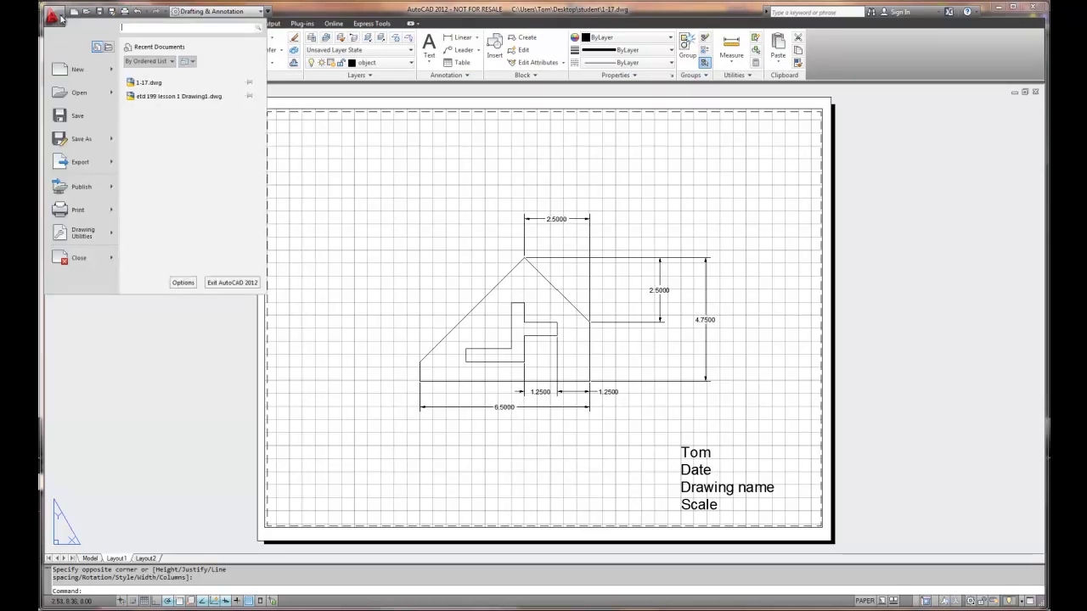
mouse_move(83, 213)
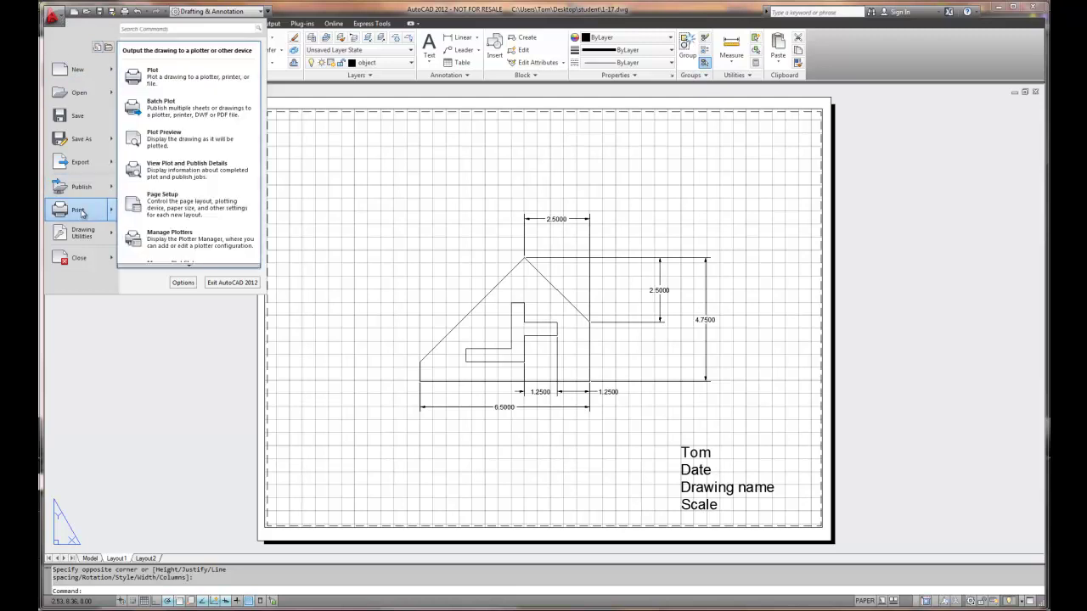
Choose Plot to open the Plot - Layout1 dialog with Letter paper at 1:1 scale
left_click(173, 82)
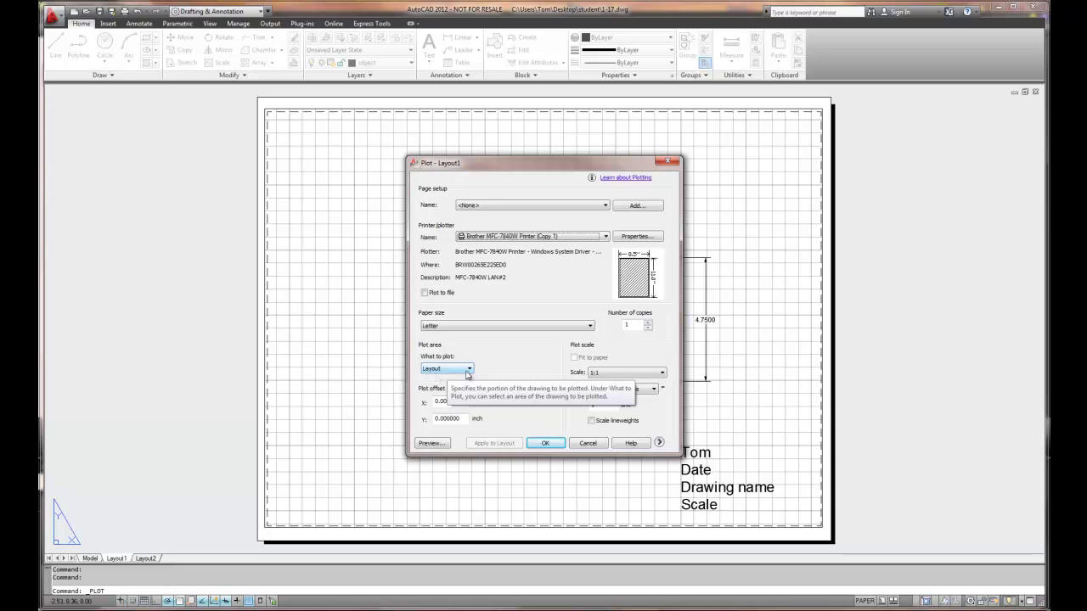
left_click(435, 445)
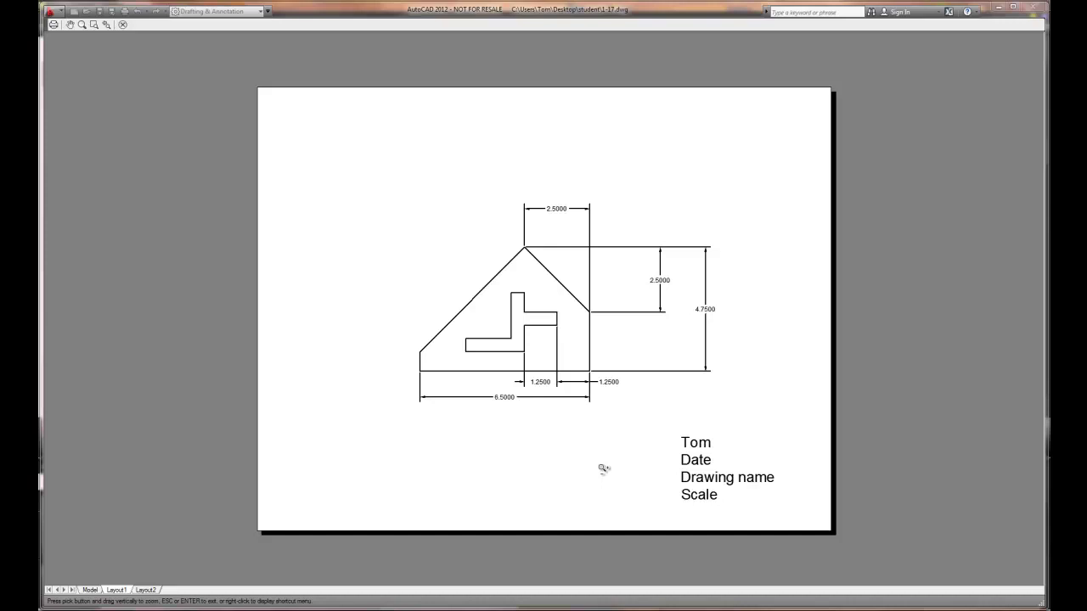
key("Escape")
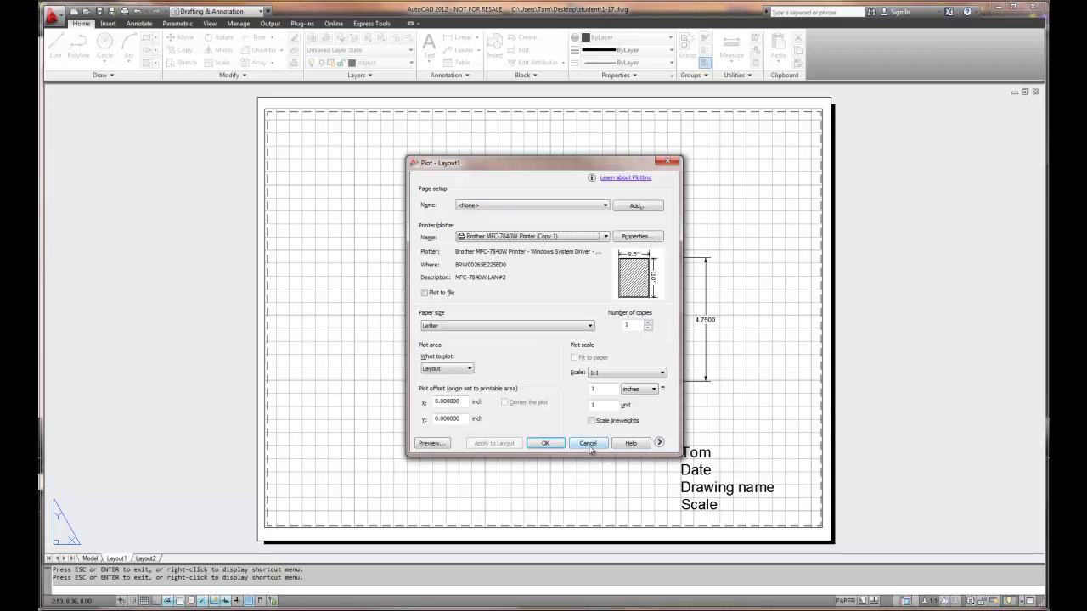
Cancel plotting and bring up the application menu's Export formats list
left_click(590, 445)
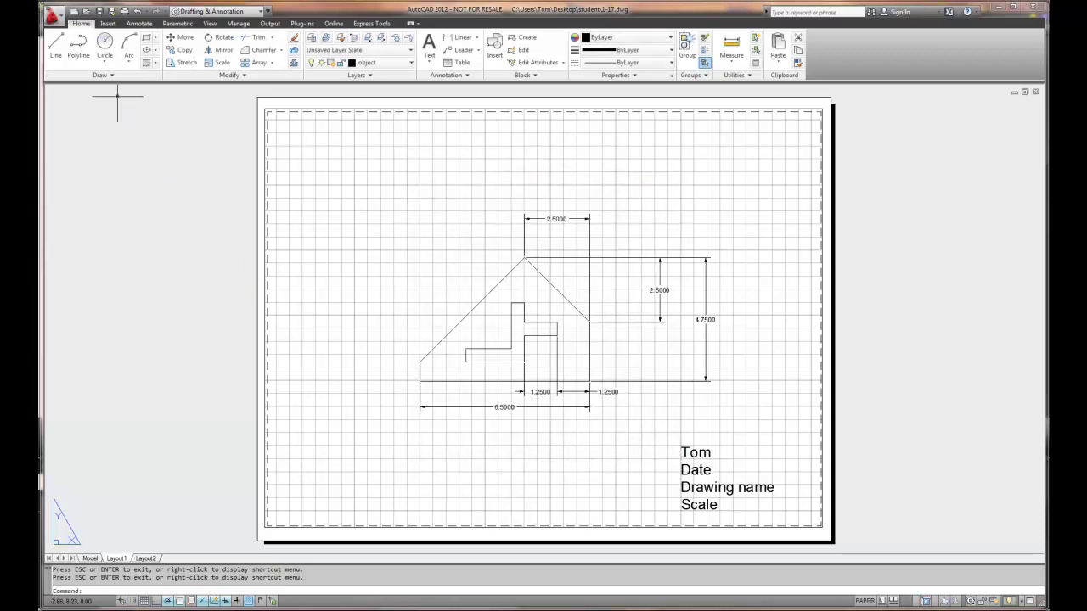
left_click(53, 16)
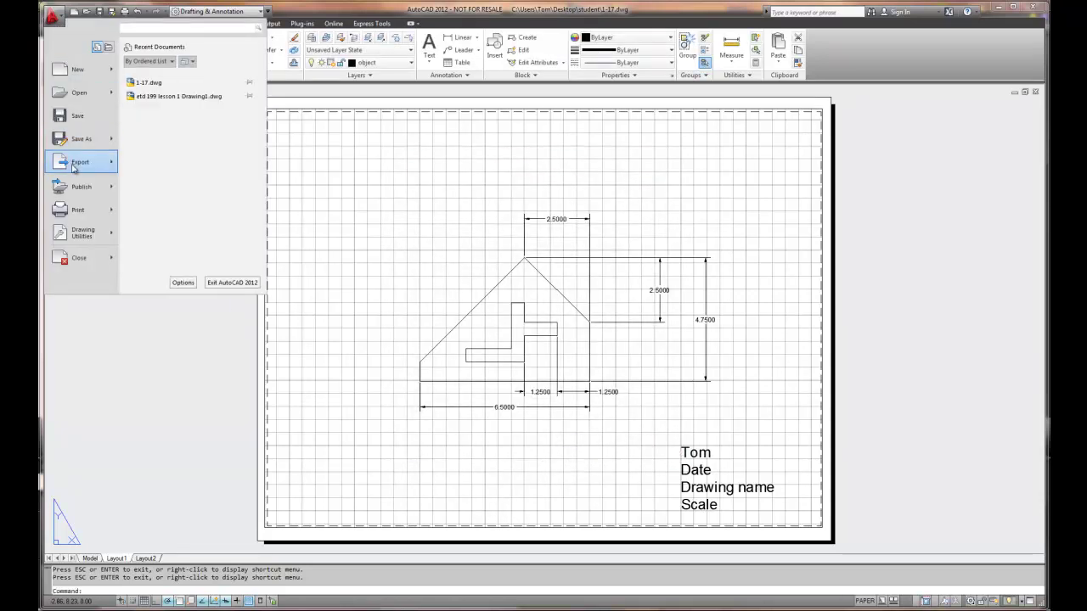
mouse_move(109, 167)
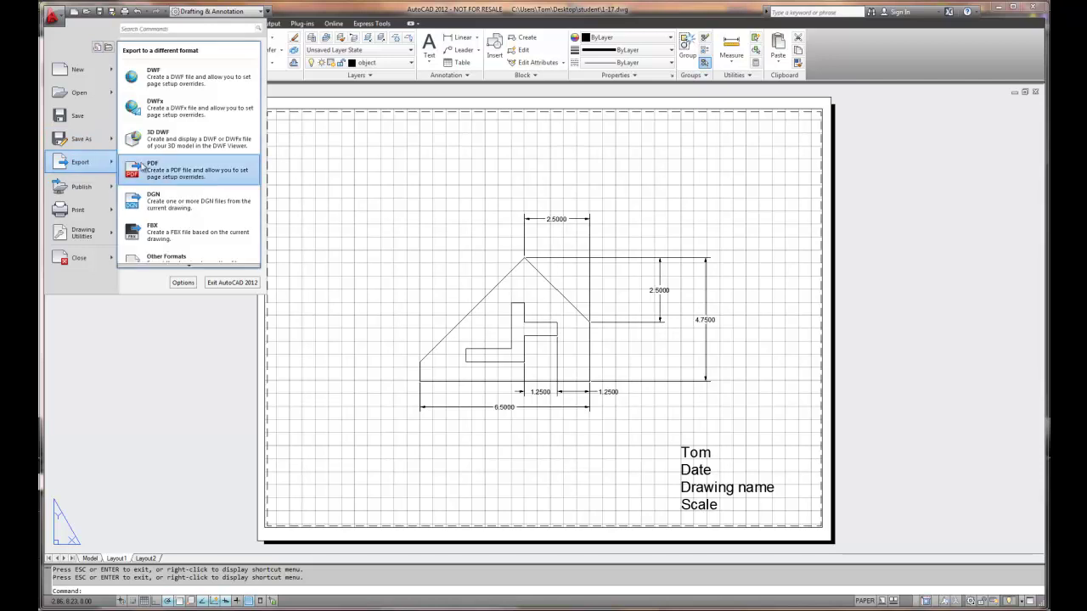
Choose PDF export to open the Save As PDF dialog for the current layout
left_click(160, 171)
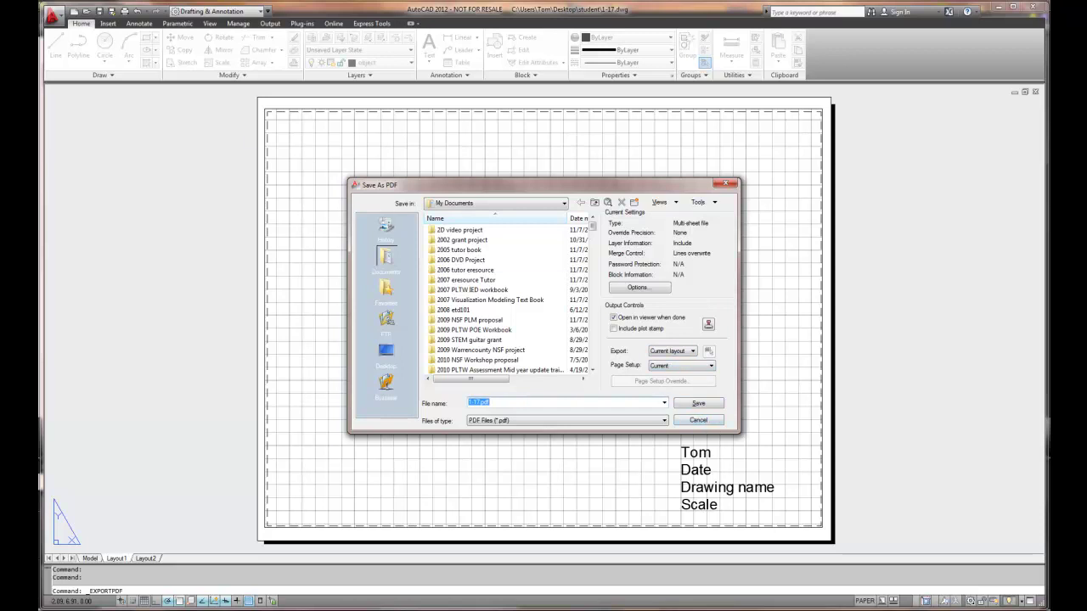
Save the layout as 1-17.pdf and view it in Adobe Reader
left_click(698, 402)
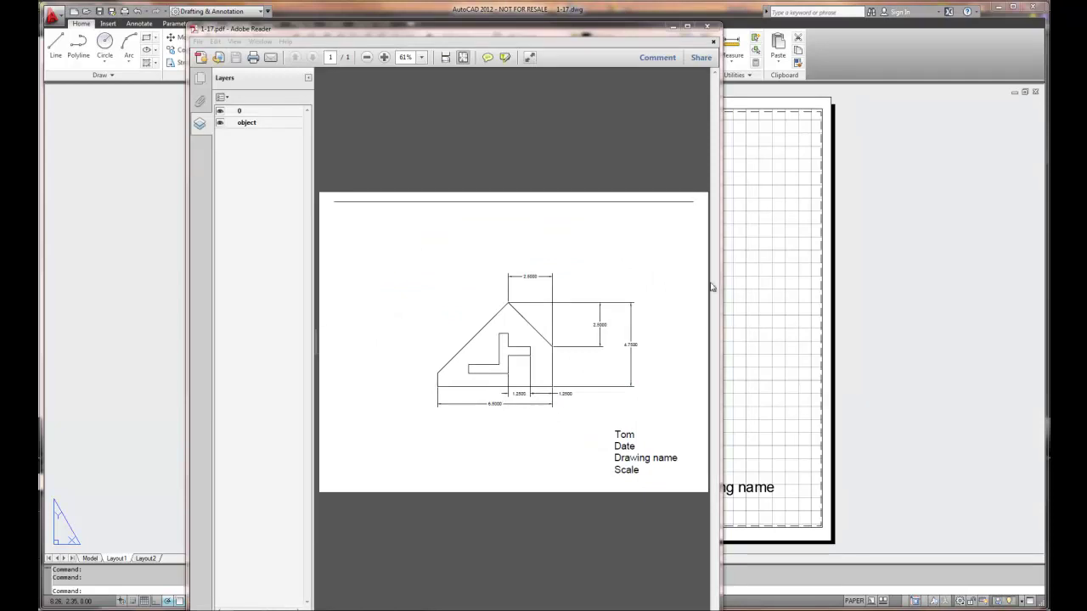